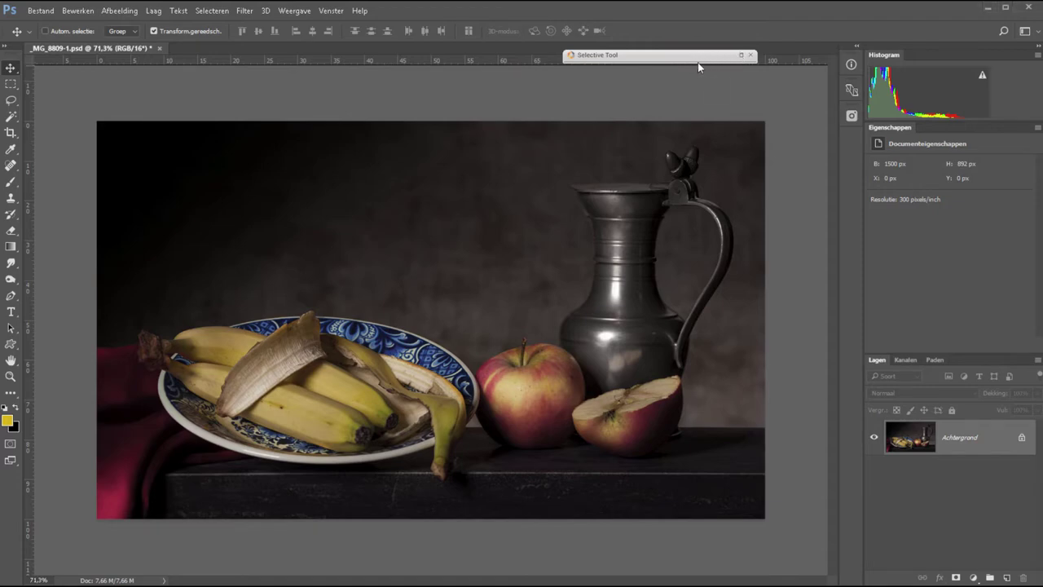
- Launch Color Efex Pro 4 on the still-life photo from the Nik Selective Tool panel
{"action": "left_click", "coordinate": [741, 55]}
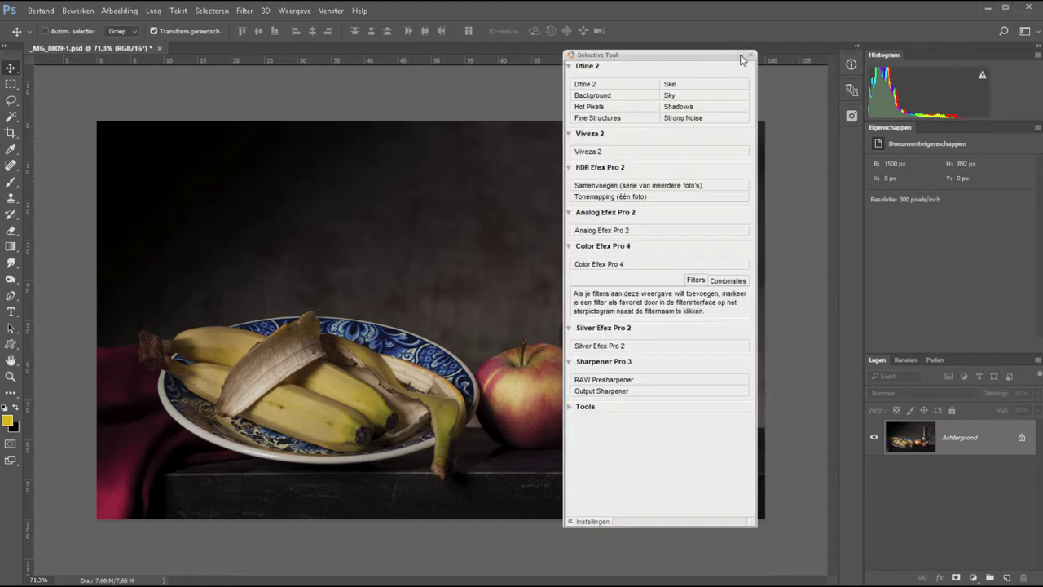
{"action": "left_click", "coordinate": [609, 268]}
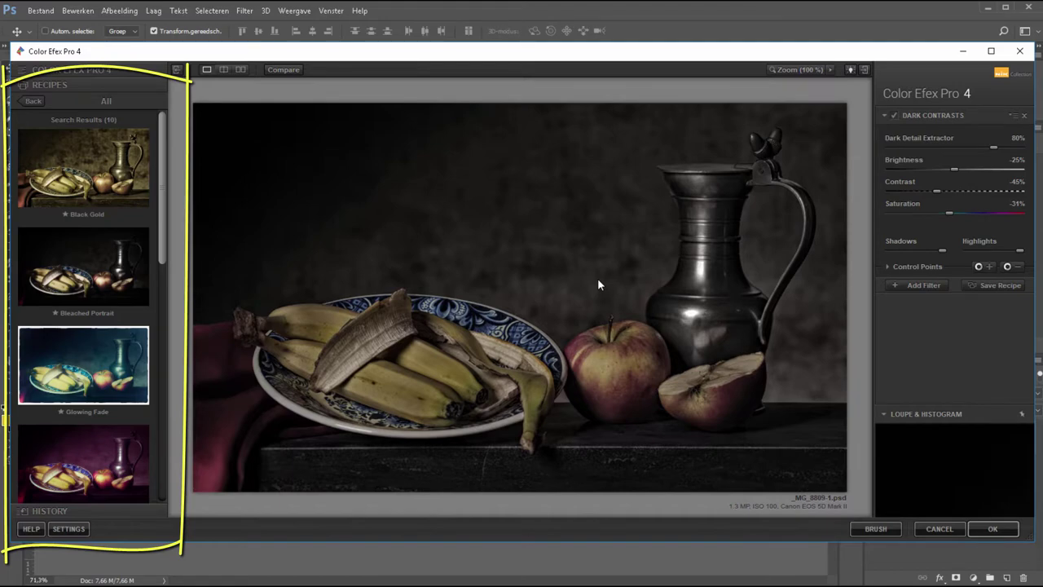
- Preview the Black Gold, Soft and Grainy and Soft Landscape recipes, then return to the recipe categories
{"action": "left_click", "coordinate": [122, 167]}
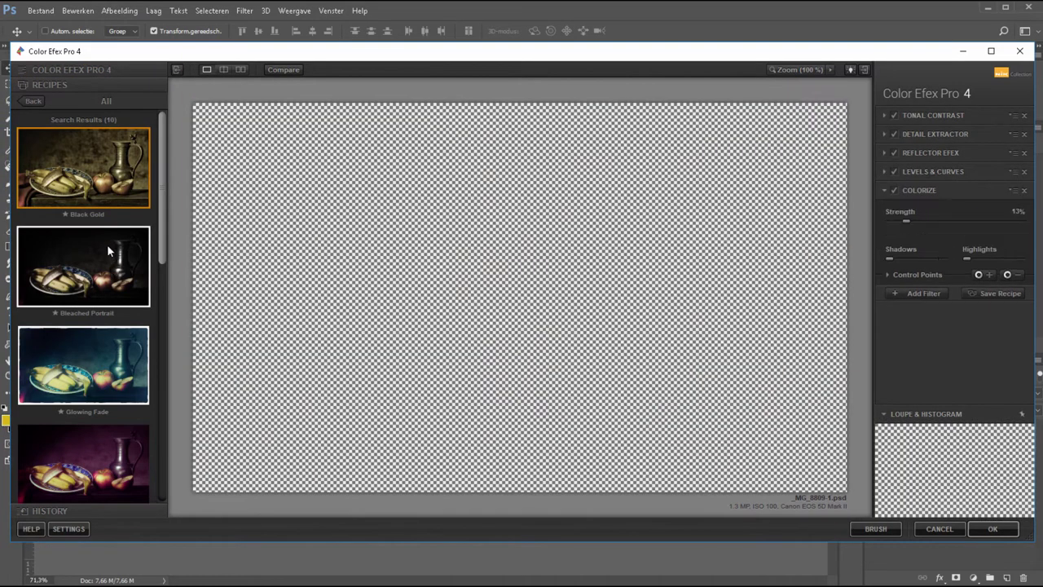
{"action": "scroll", "coordinate": [163, 397], "scroll_direction": "down", "scroll_amount": 4}
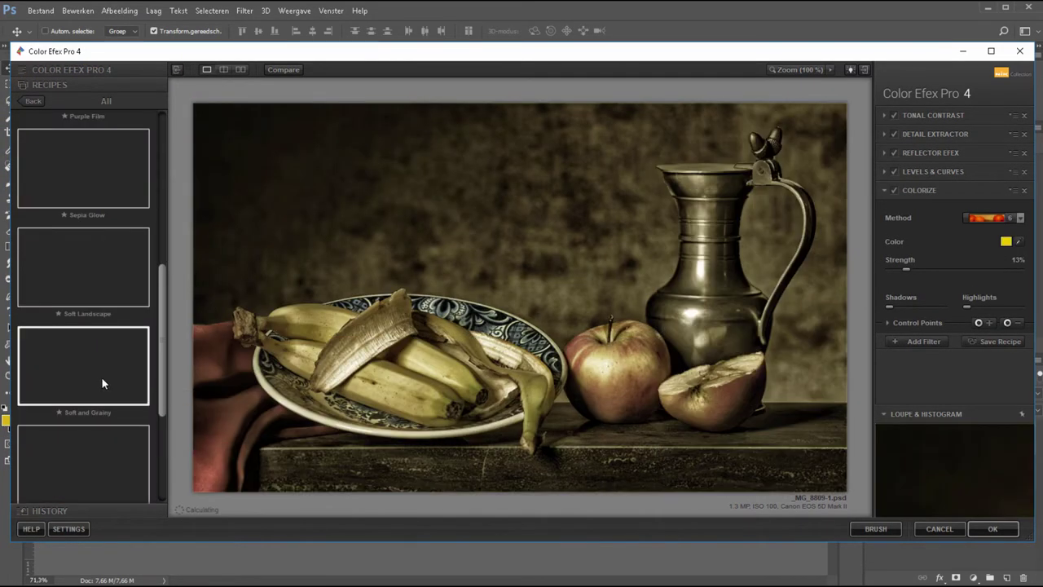
{"action": "left_click", "coordinate": [102, 385]}
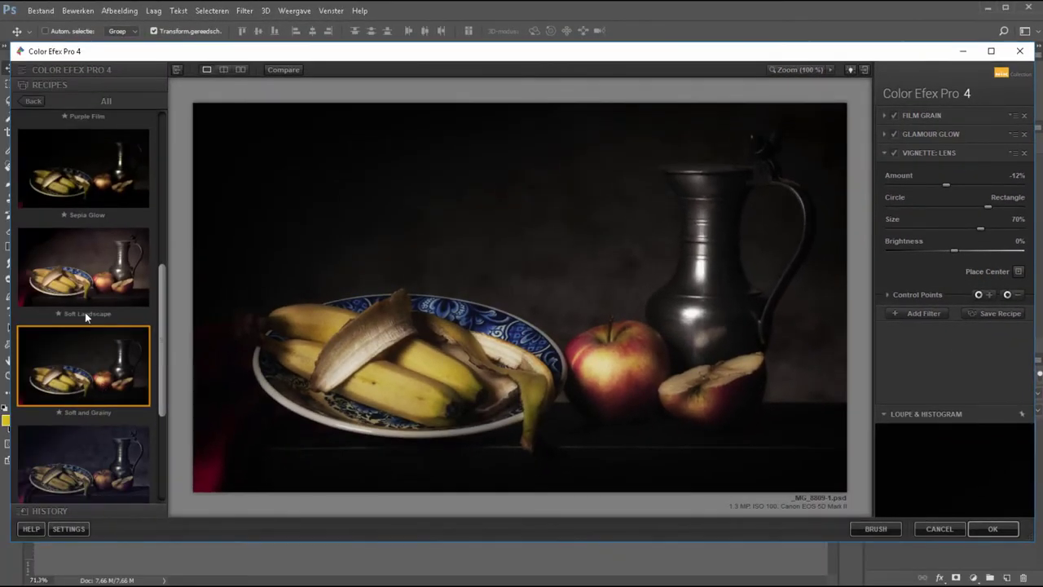
{"action": "left_click", "coordinate": [89, 278]}
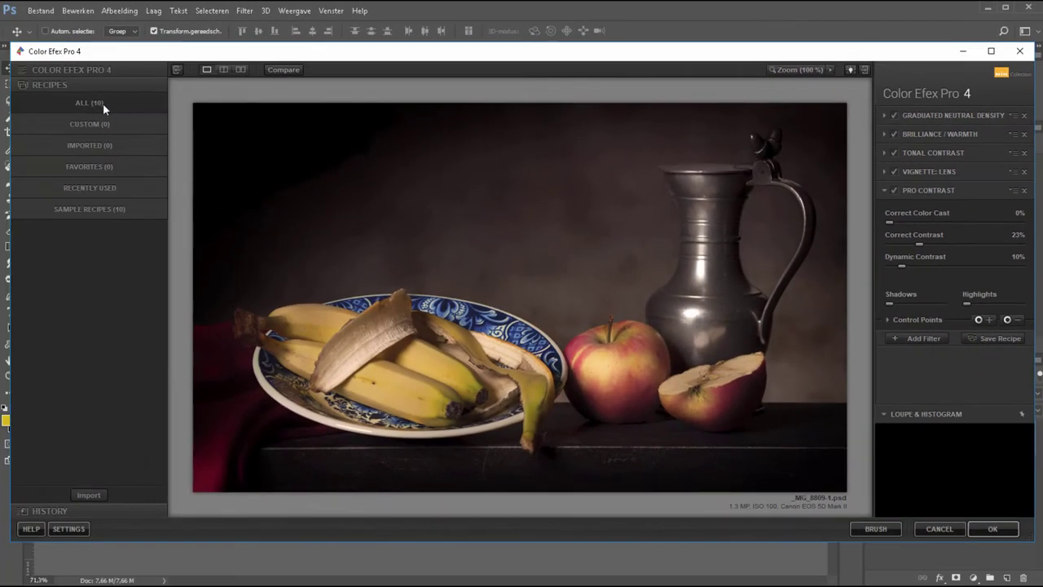
{"action": "left_click", "coordinate": [102, 102]}
{"action": "left_click", "coordinate": [33, 103]}
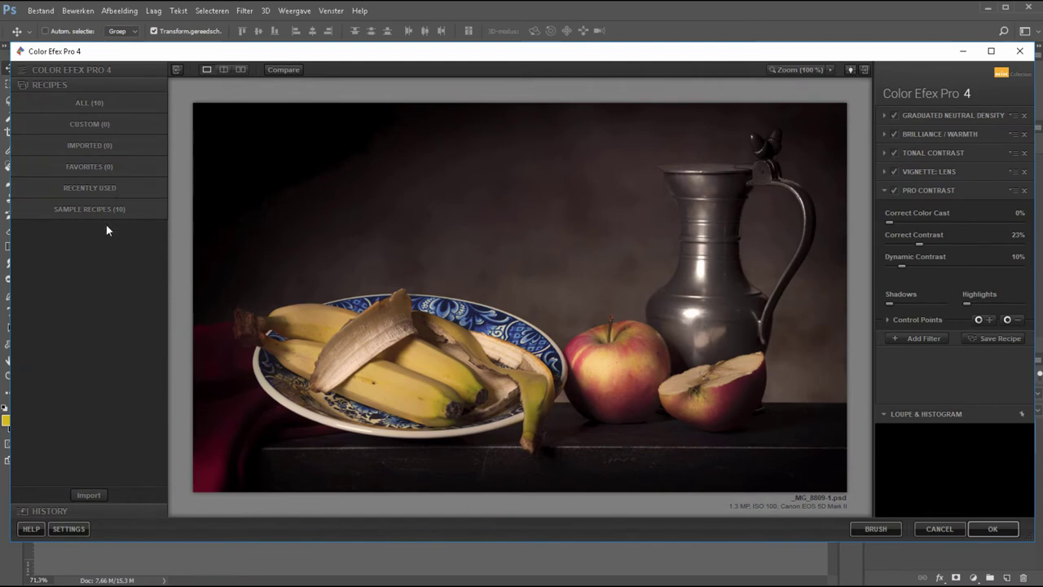
- Remove every filter until only Empty Filter remains, then collapse Recipes to reveal the filter list
{"action": "left_click", "coordinate": [1024, 115]}
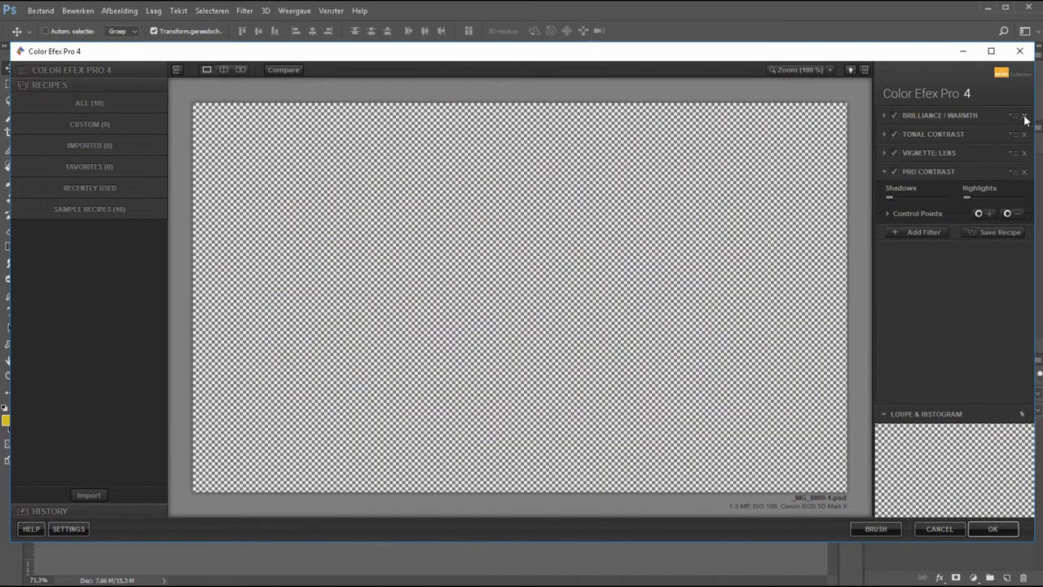
{"action": "left_click", "coordinate": [1025, 115]}
{"action": "left_click", "coordinate": [1025, 116]}
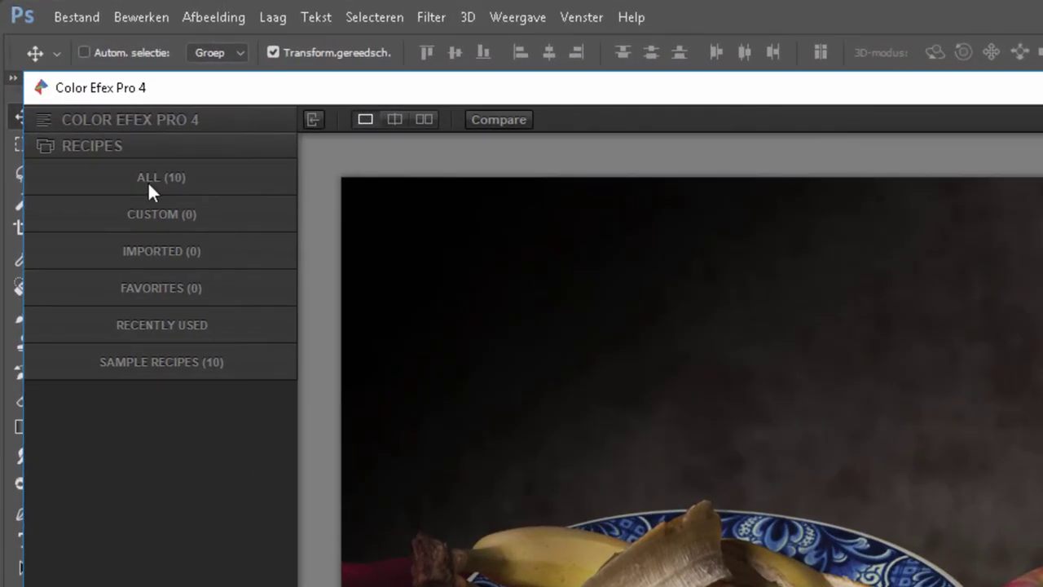
{"action": "left_click", "coordinate": [153, 177]}
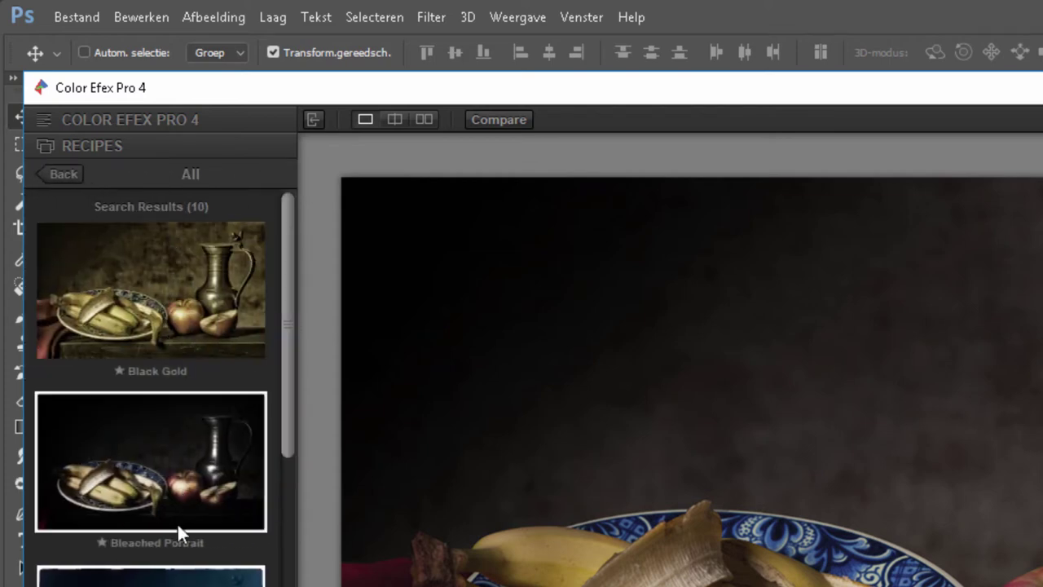
{"action": "left_click", "coordinate": [126, 119]}
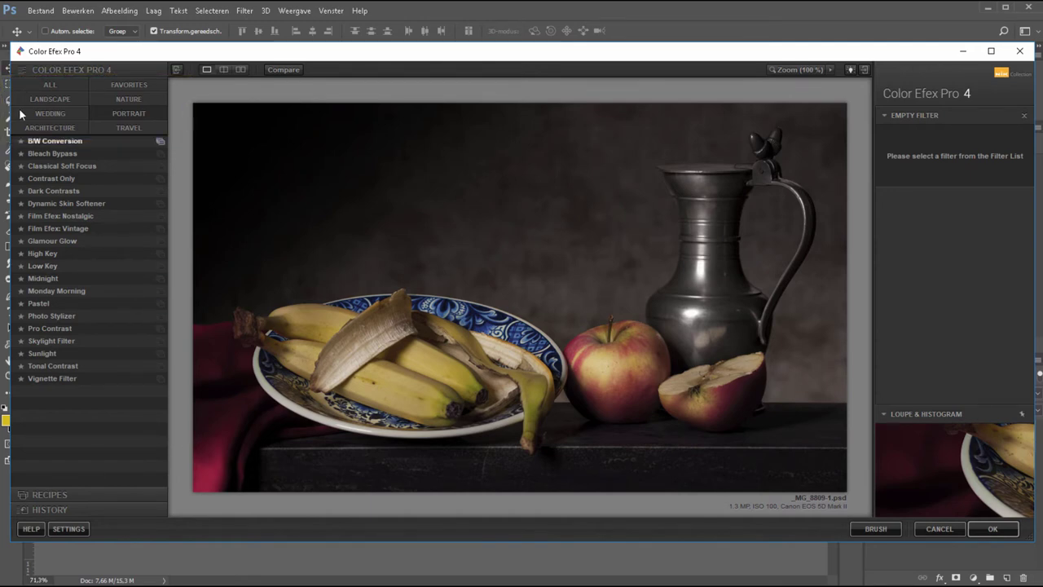
- Add Classical Soft Focus from the ALL filter category to the empty stack
{"action": "left_click", "coordinate": [49, 84]}
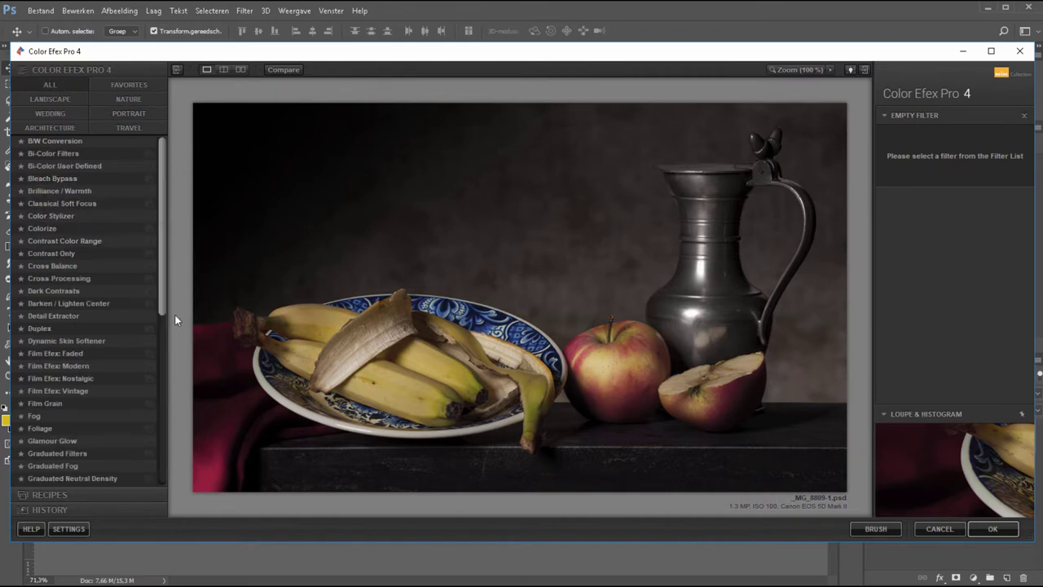
{"action": "mouse_move", "coordinate": [162, 196]}
{"action": "left_mouse_down"}
{"action": "mouse_move", "coordinate": [165, 249]}
{"action": "mouse_move", "coordinate": [160, 196]}
{"action": "left_mouse_up"}
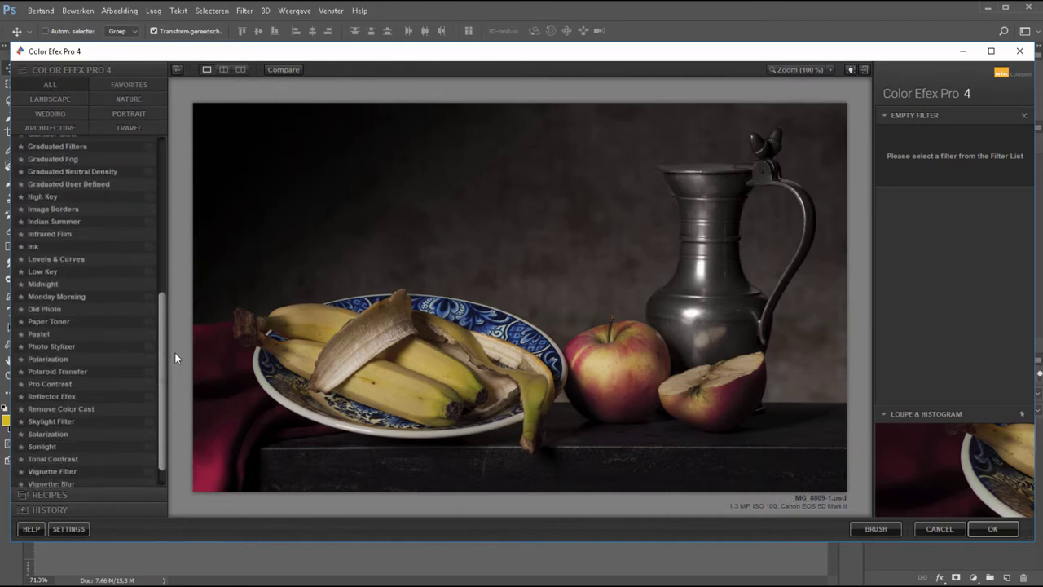
{"action": "scroll", "coordinate": [160, 196], "scroll_direction": "up", "scroll_amount": 1}
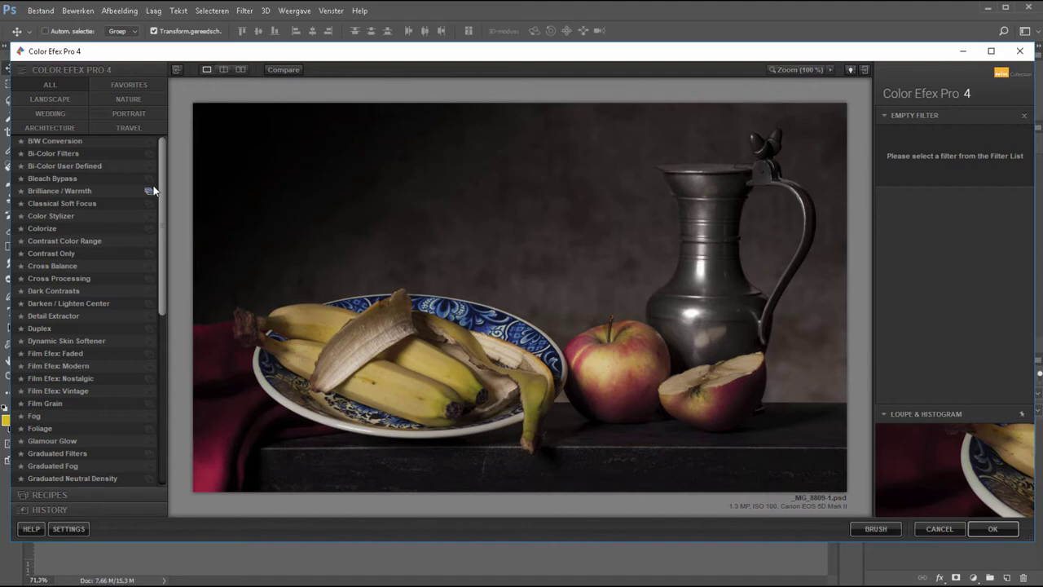
{"action": "left_click", "coordinate": [90, 203]}
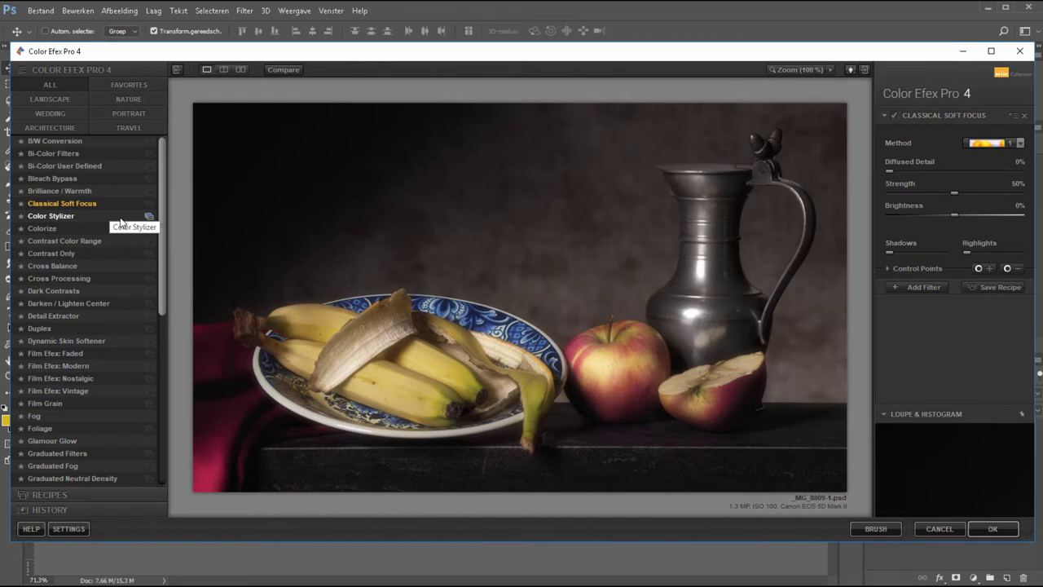
- Set Classical Soft Focus to Diffused Detail 50%, Strength 34% and Brightness 16%
{"action": "left_click", "coordinate": [912, 171]}
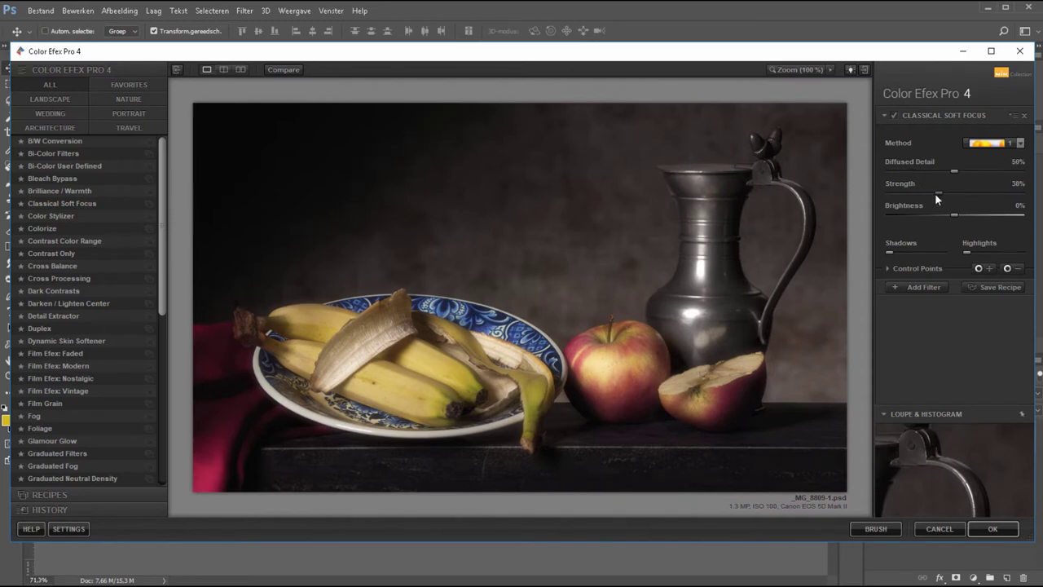
{"action": "left_click", "coordinate": [934, 193]}
{"action": "left_click", "coordinate": [966, 215]}
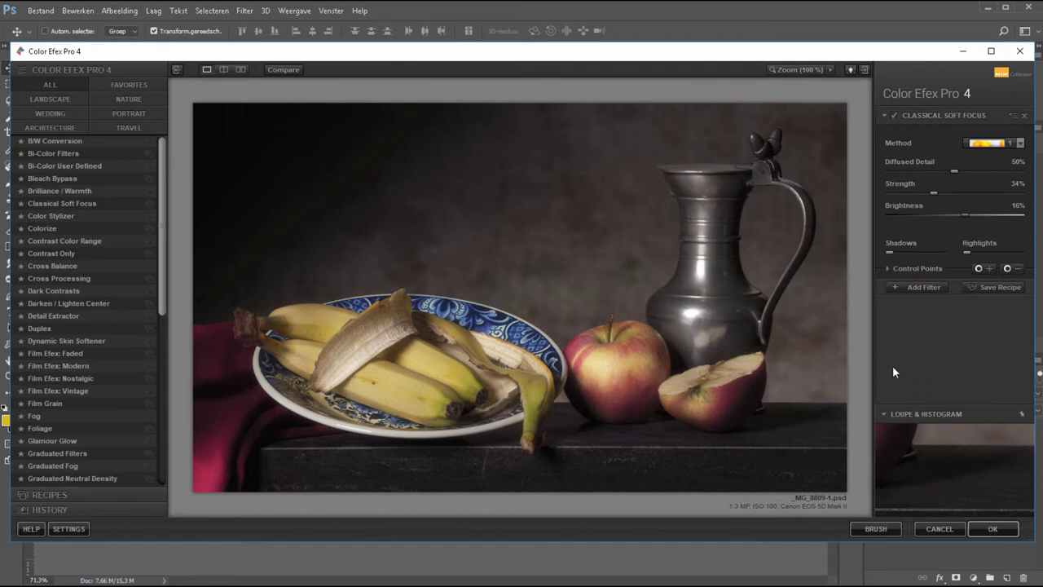
- Try a Pastel filter in a new slot, delete it, and leave an empty slot below Classical Soft Focus
{"action": "left_click", "coordinate": [920, 287]}
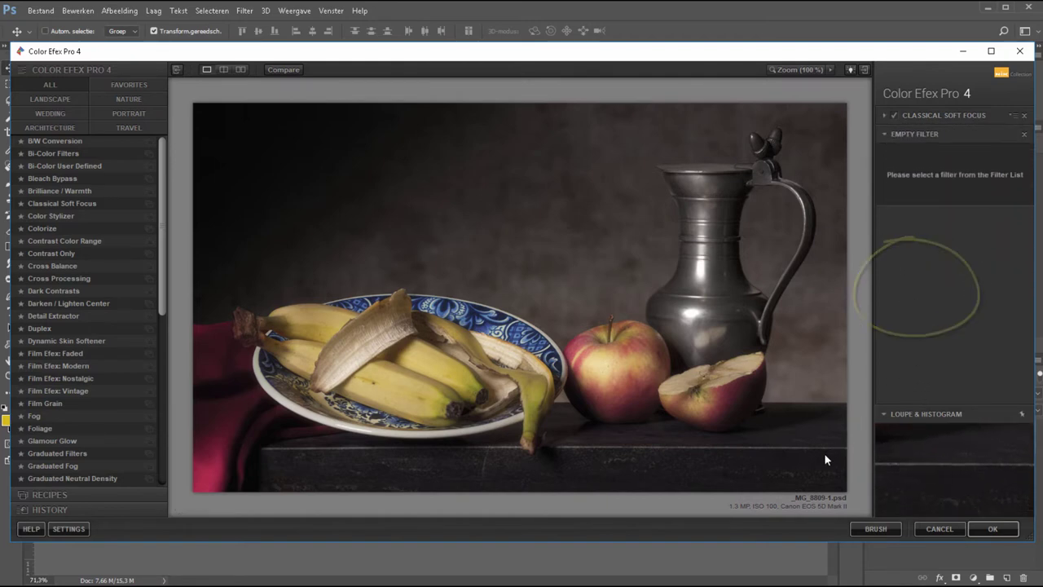
{"action": "left_click", "coordinate": [161, 436]}
{"action": "left_click_drag", "start_coordinate": [163, 443], "coordinate": [163, 431]}
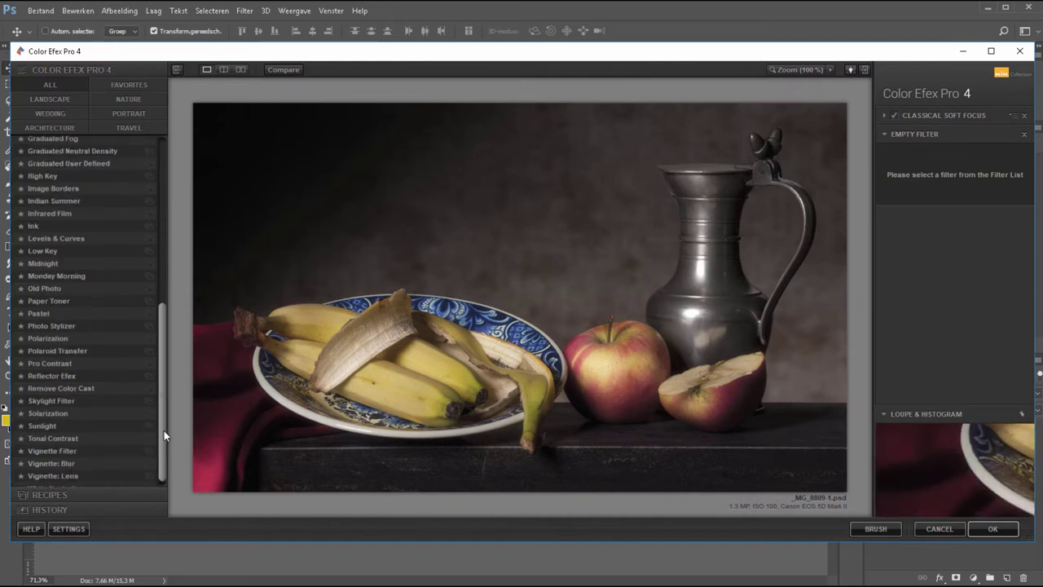
{"action": "left_click", "coordinate": [95, 324]}
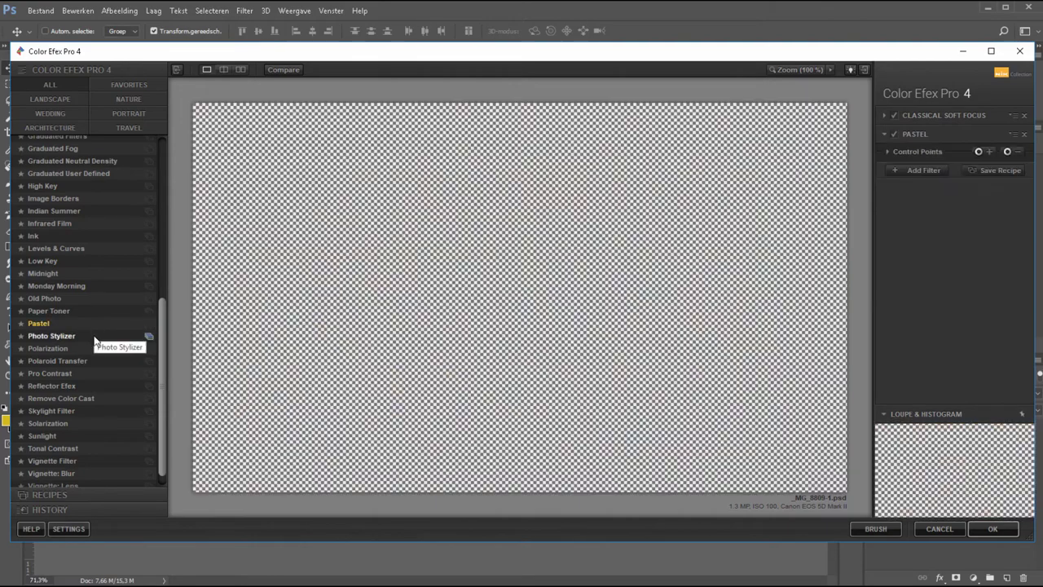
{"action": "left_click_drag", "start_coordinate": [936, 189], "coordinate": [963, 189]}
{"action": "left_click_drag", "start_coordinate": [928, 211], "coordinate": [915, 212]}
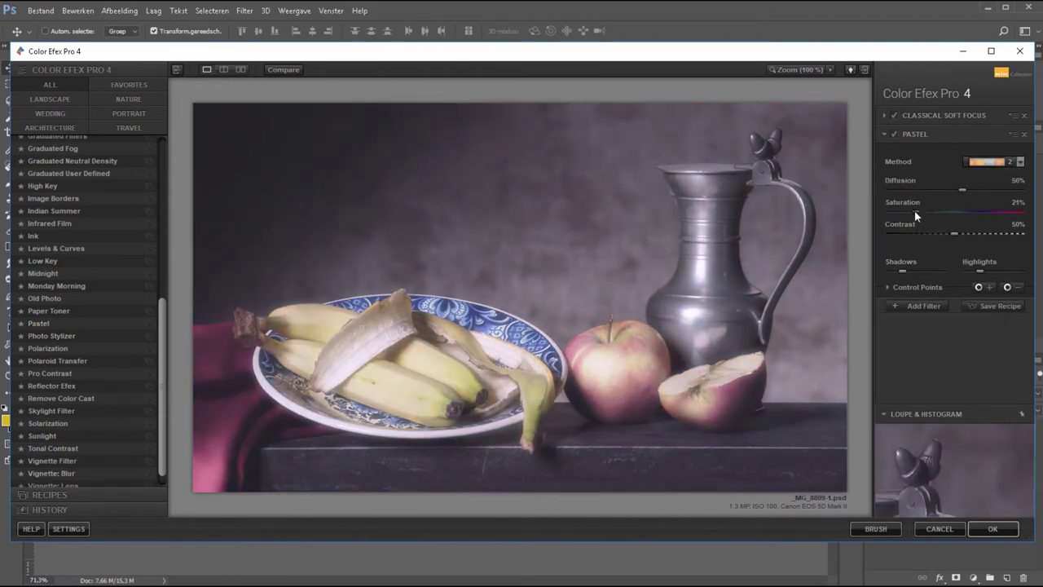
{"action": "left_click_drag", "start_coordinate": [969, 234], "coordinate": [996, 234]}
{"action": "left_click_drag", "start_coordinate": [916, 268], "coordinate": [923, 269]}
{"action": "left_click_drag", "start_coordinate": [994, 270], "coordinate": [989, 270]}
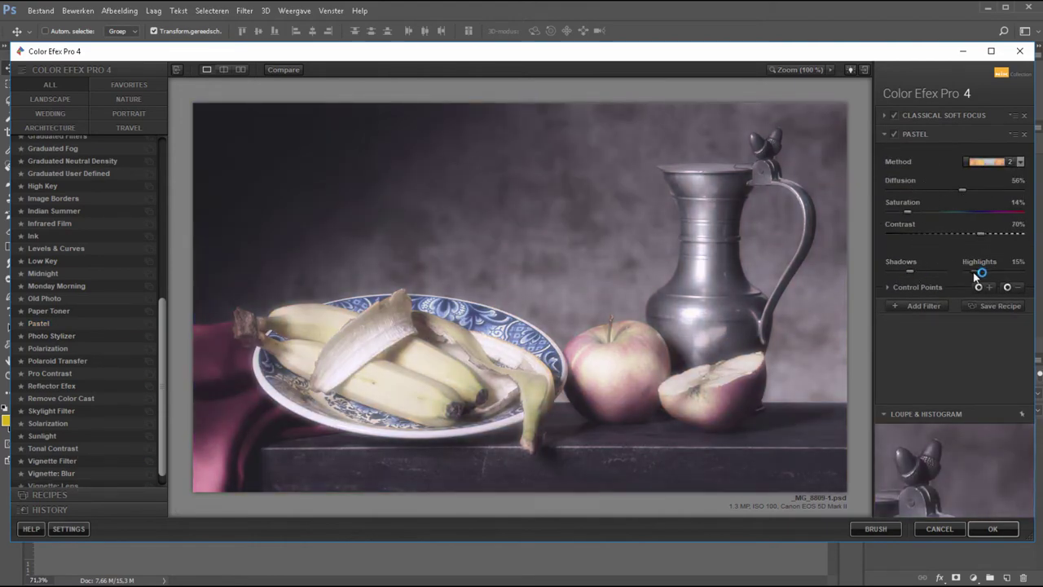
{"action": "left_click", "coordinate": [1025, 134]}
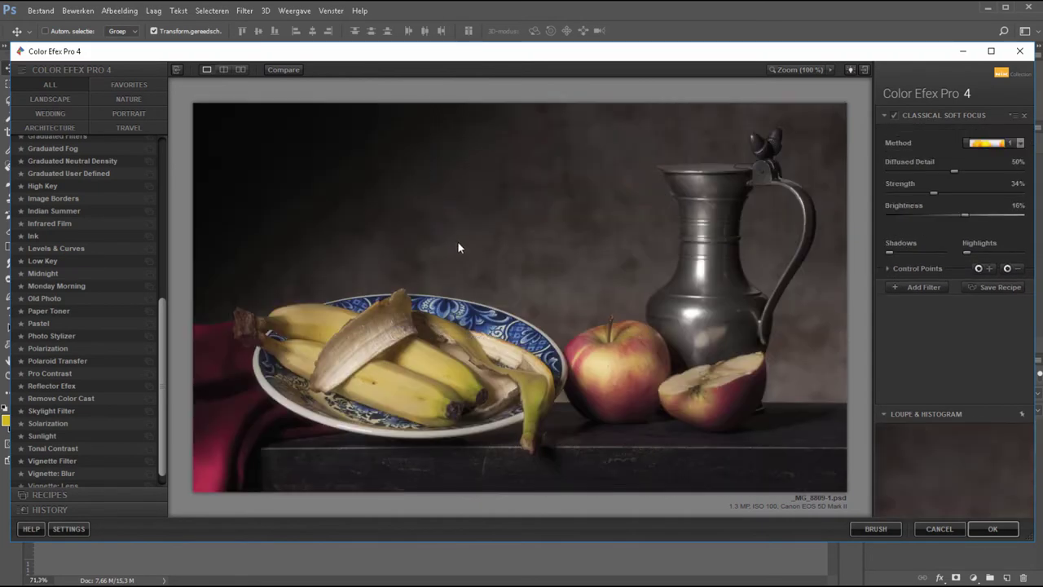
{"action": "left_click", "coordinate": [919, 286]}
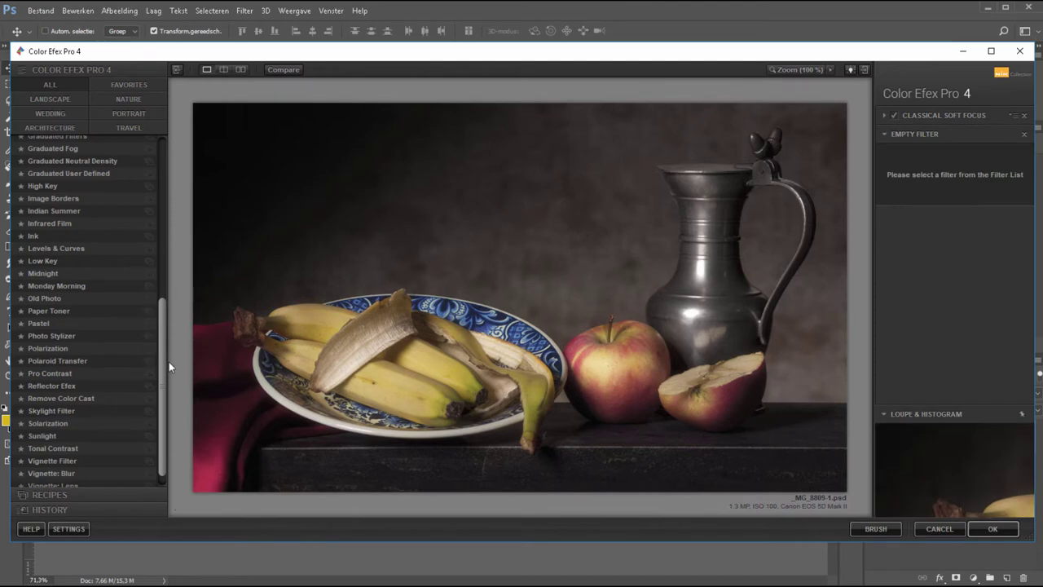
- Add Pro Contrast at Color Cast 79%, Contrast 17%, Dynamic Contrast 31%, plus a new empty slot
{"action": "left_click", "coordinate": [96, 373]}
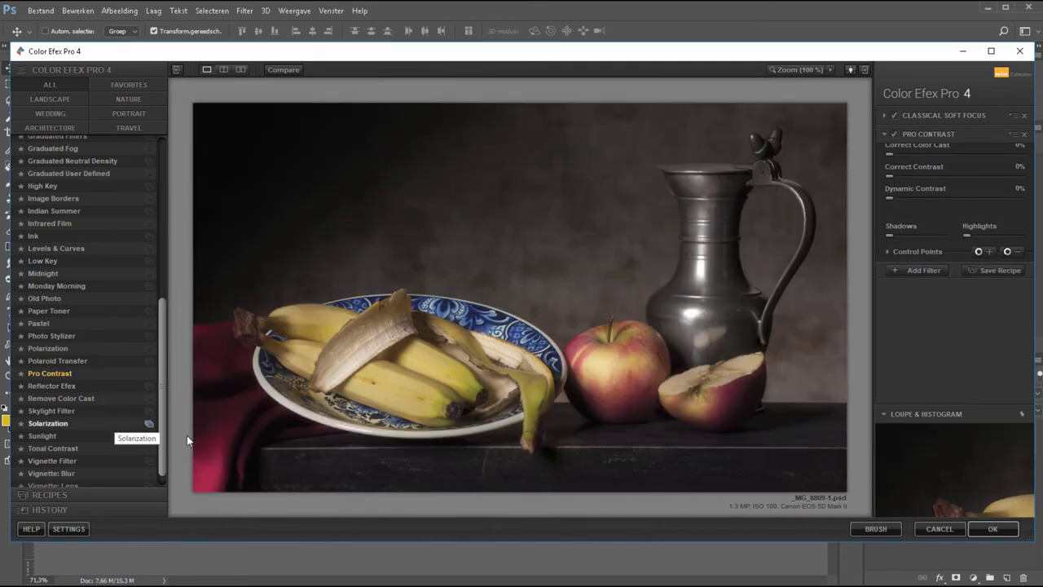
{"action": "left_click_drag", "start_coordinate": [890, 166], "coordinate": [992, 166]}
{"action": "mouse_move", "coordinate": [890, 187]}
{"action": "left_mouse_down"}
{"action": "mouse_move", "coordinate": [912, 188]}
{"action": "mouse_move", "coordinate": [929, 209]}
{"action": "left_mouse_up"}
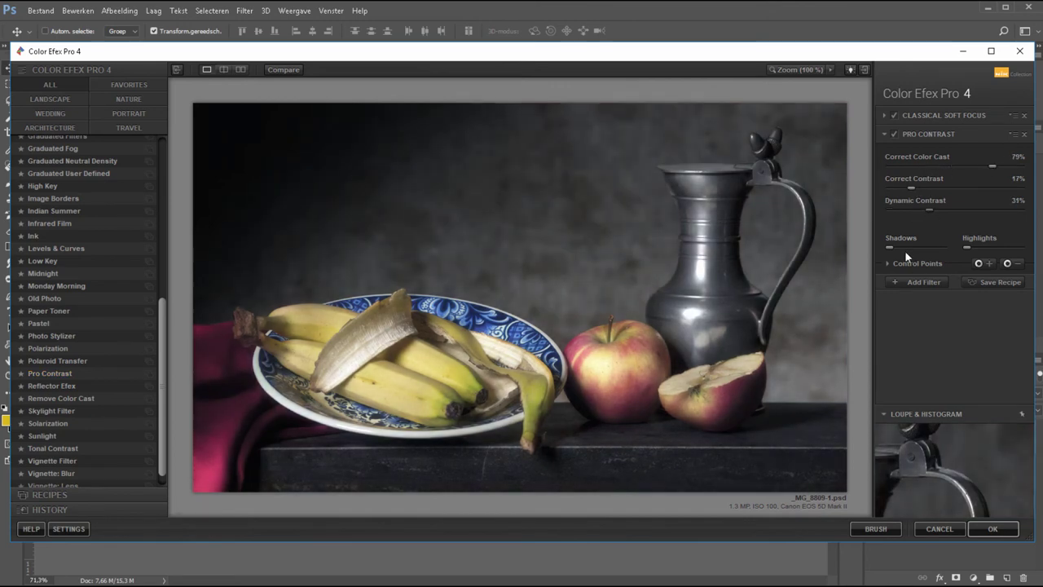
{"action": "mouse_move", "coordinate": [890, 247]}
{"action": "left_mouse_down"}
{"action": "mouse_move", "coordinate": [925, 246]}
{"action": "mouse_move", "coordinate": [889, 247]}
{"action": "left_mouse_up"}
{"action": "left_click_drag", "start_coordinate": [967, 247], "coordinate": [984, 247]}
{"action": "left_click", "coordinate": [916, 283]}
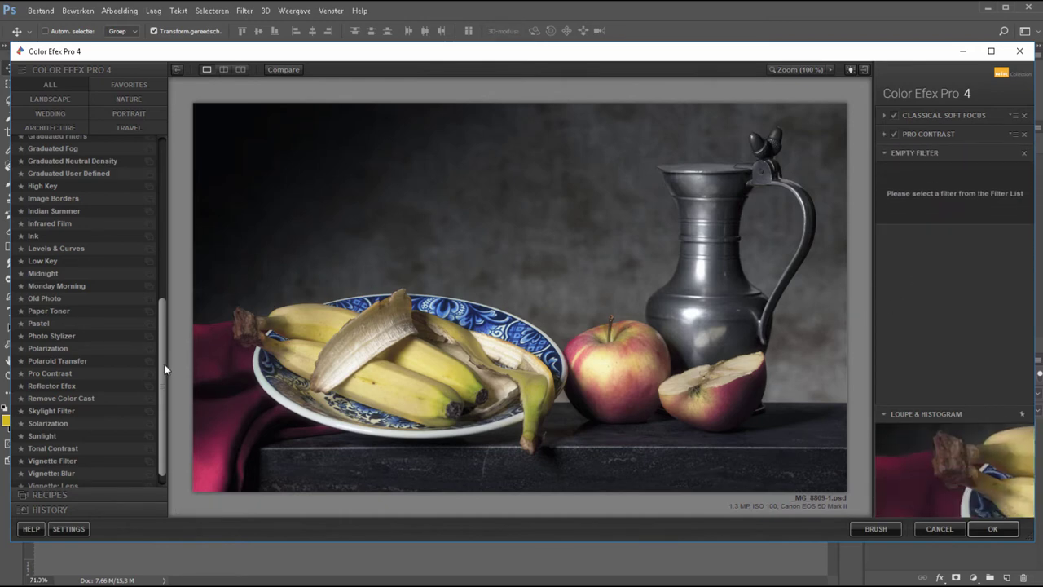
{"action": "left_click_drag", "start_coordinate": [165, 387], "coordinate": [160, 235]}
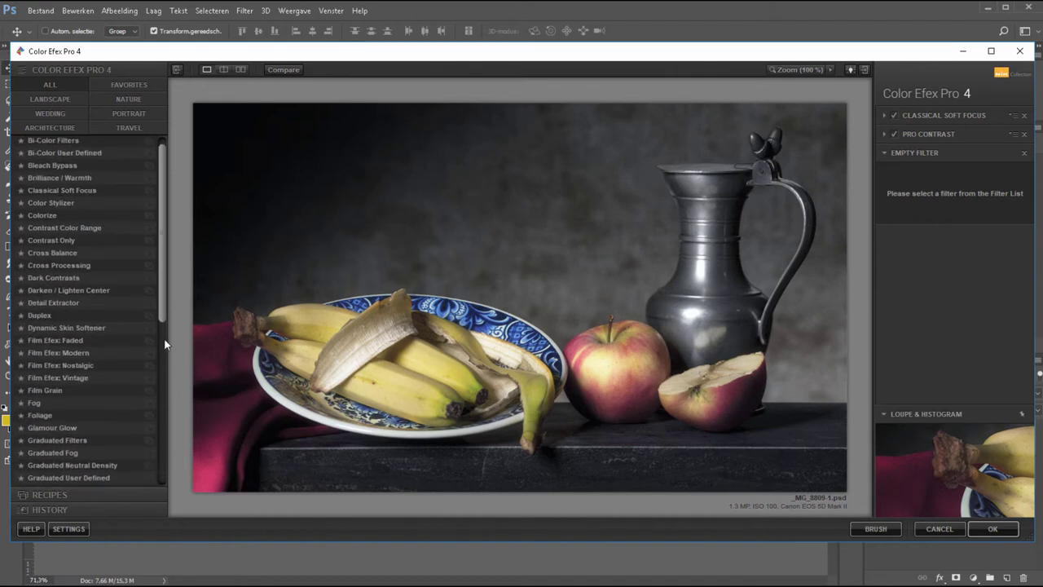
- Add Colorize with an orange tint colour and set its Strength to 14%
{"action": "left_click", "coordinate": [82, 216]}
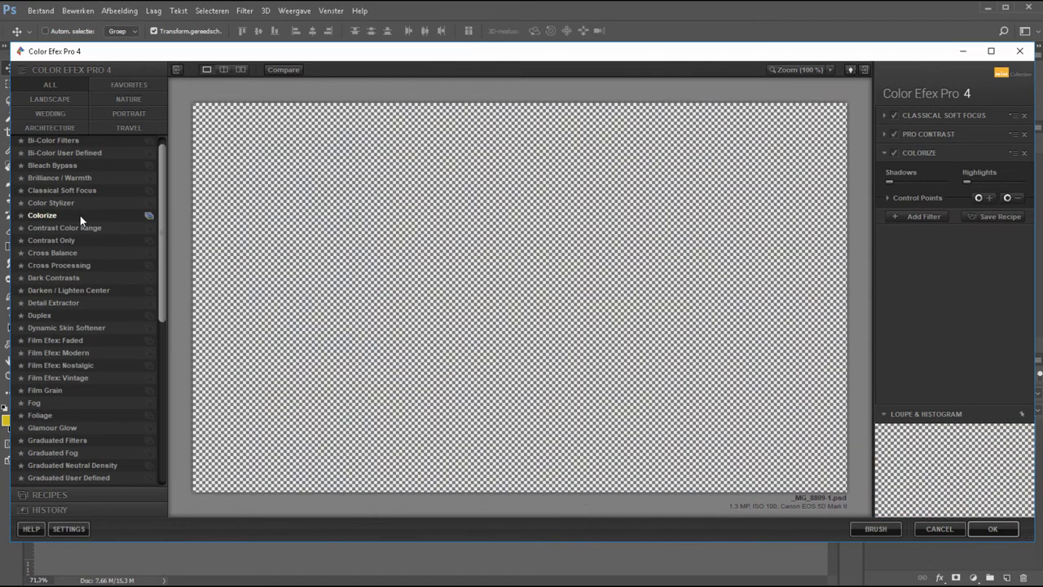
{"action": "left_click_drag", "start_coordinate": [910, 232], "coordinate": [955, 231]}
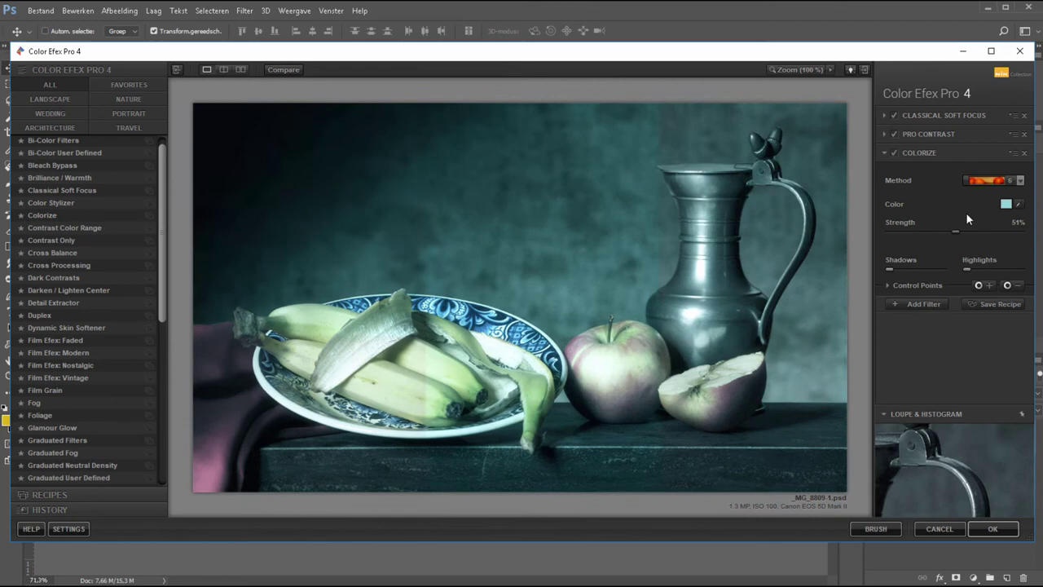
{"action": "left_click", "coordinate": [1009, 205]}
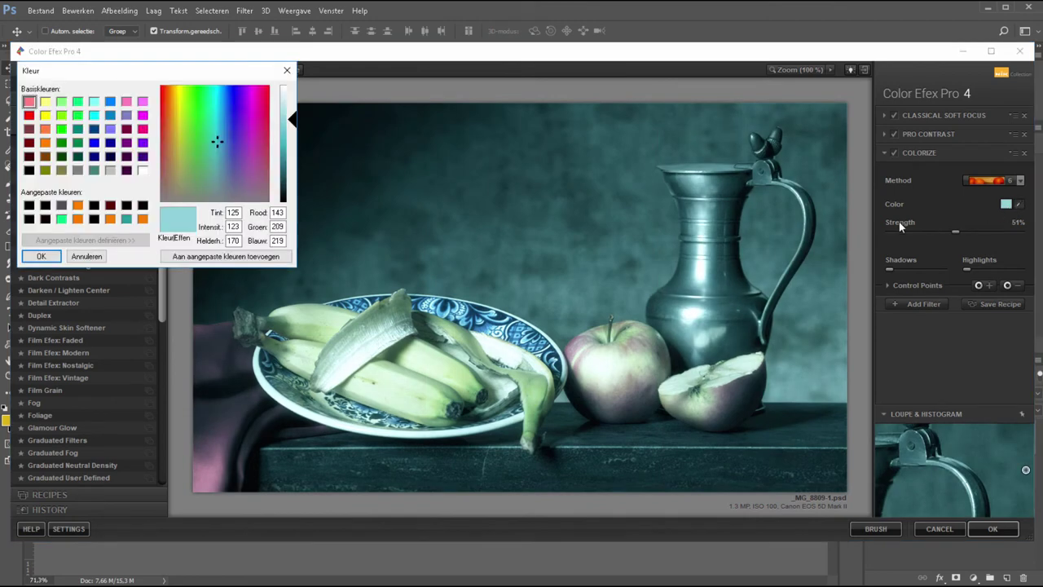
{"action": "left_click", "coordinate": [45, 129]}
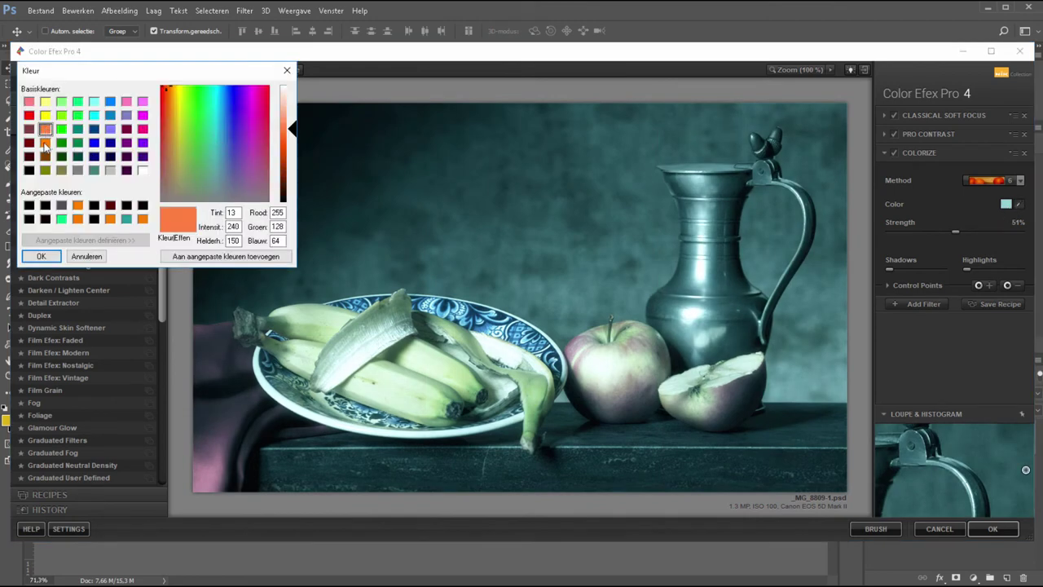
{"action": "left_click", "coordinate": [41, 256]}
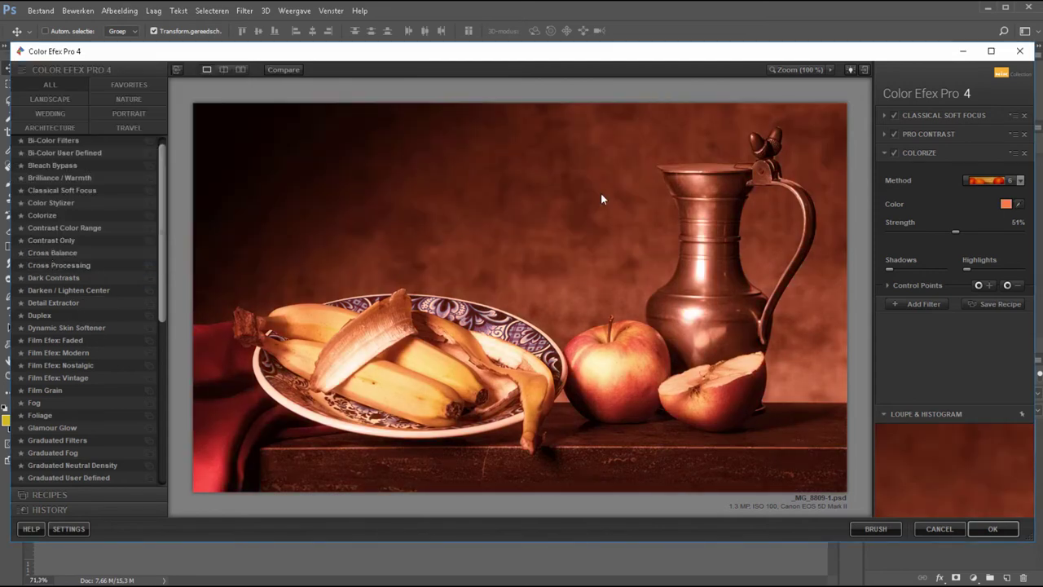
{"action": "left_click", "coordinate": [907, 232]}
{"action": "left_click_drag", "start_coordinate": [901, 231], "coordinate": [905, 232]}
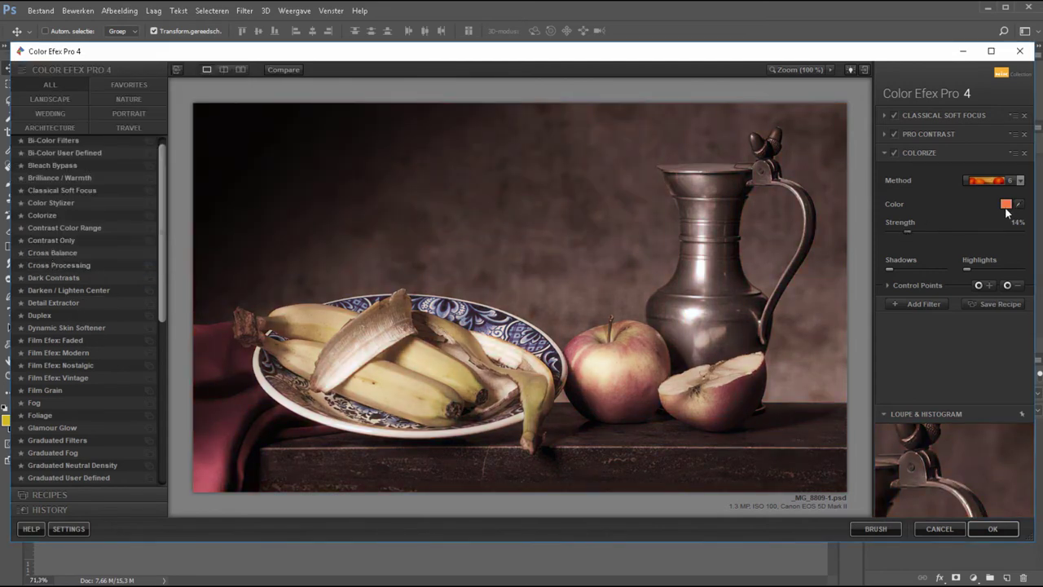
- Lighten the Colorize tint to a pale shade and switch the method to Method 2
{"action": "left_click", "coordinate": [1007, 203]}
{"action": "left_click", "coordinate": [281, 110]}
{"action": "left_click", "coordinate": [40, 256]}
{"action": "left_click", "coordinate": [991, 181]}
{"action": "left_click", "coordinate": [986, 207]}
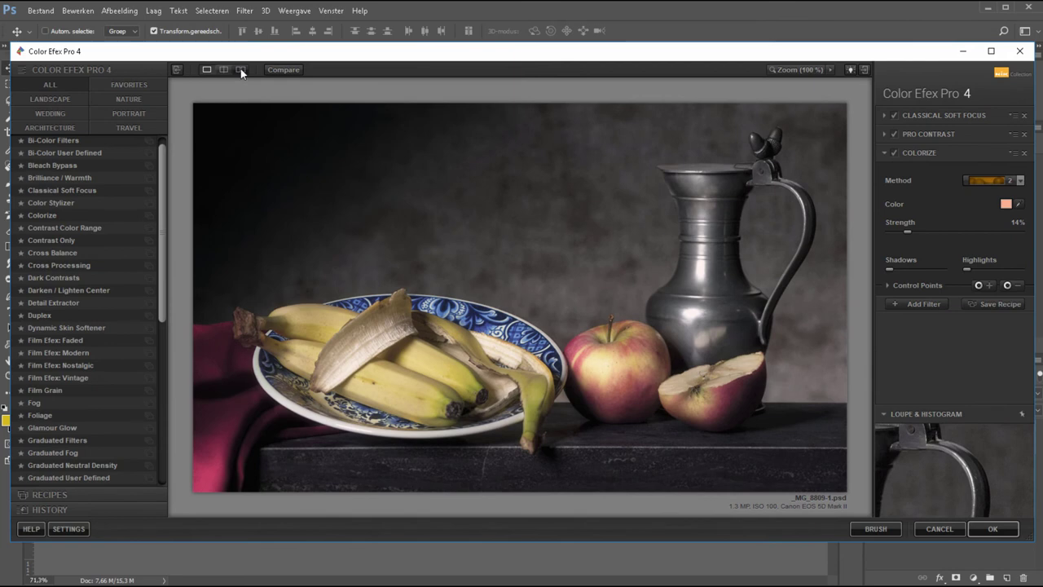
- Compare before and after in split view, then move Pro Contrast below Colorize in the stack
{"action": "left_click", "coordinate": [240, 69]}
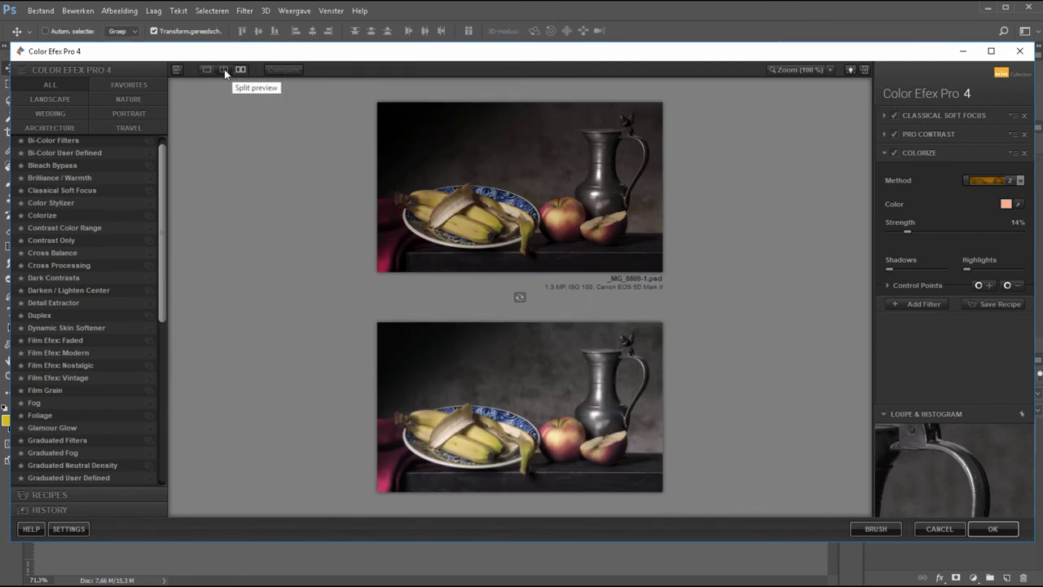
{"action": "left_click", "coordinate": [206, 70]}
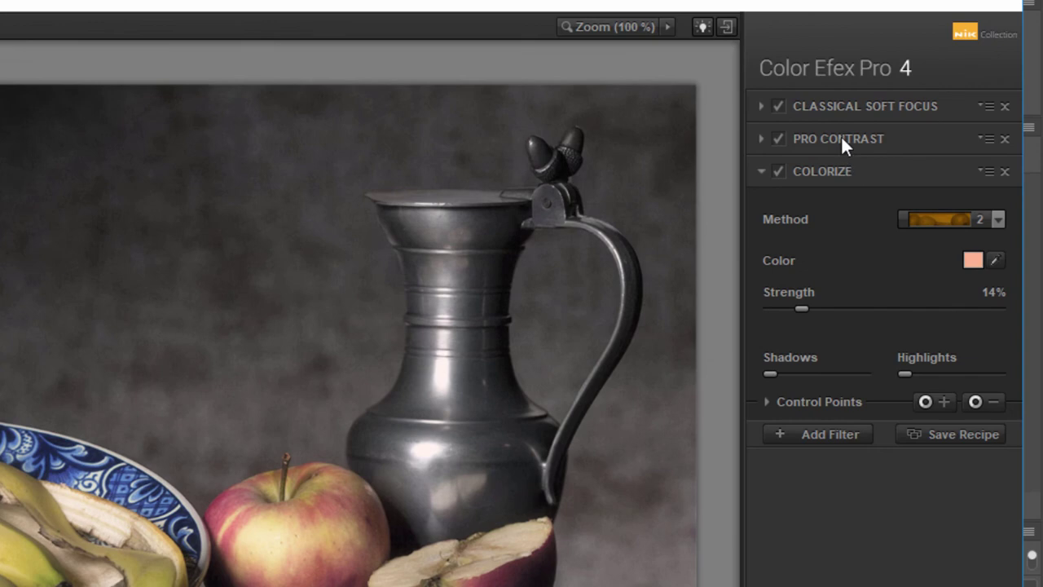
{"action": "left_click", "coordinate": [842, 135]}
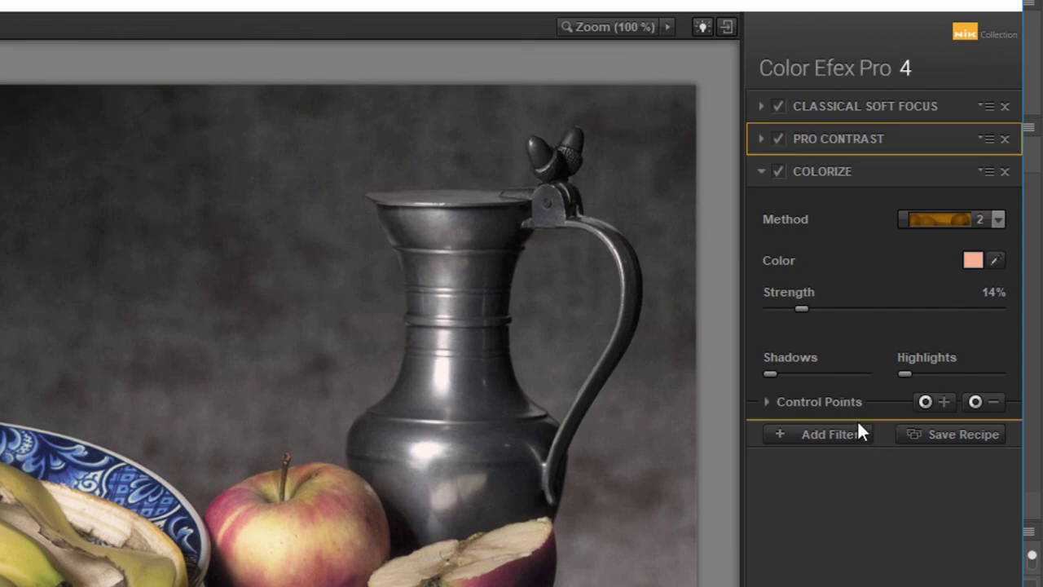
{"action": "left_click_drag", "start_coordinate": [856, 413], "coordinate": [857, 419]}
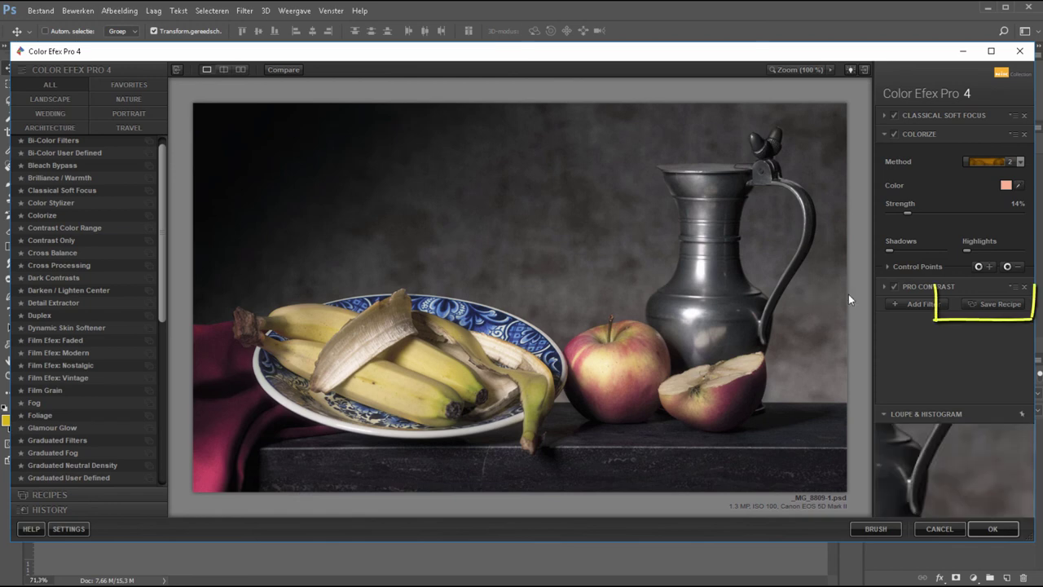
- Save the filter stack as a recipe named 'stilleven'
{"action": "left_click", "coordinate": [984, 302]}
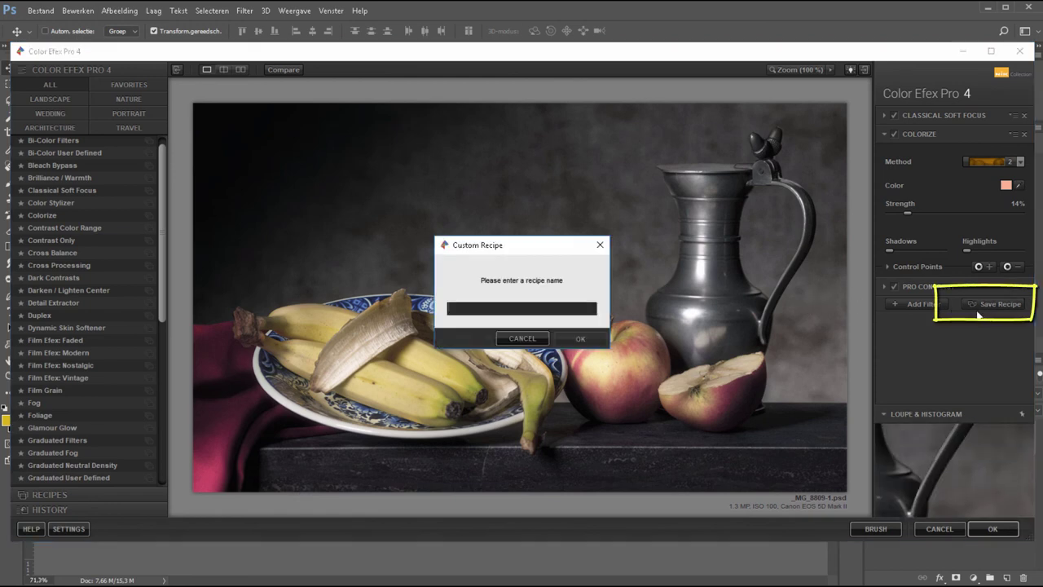
{"action": "type", "text": "sti"}
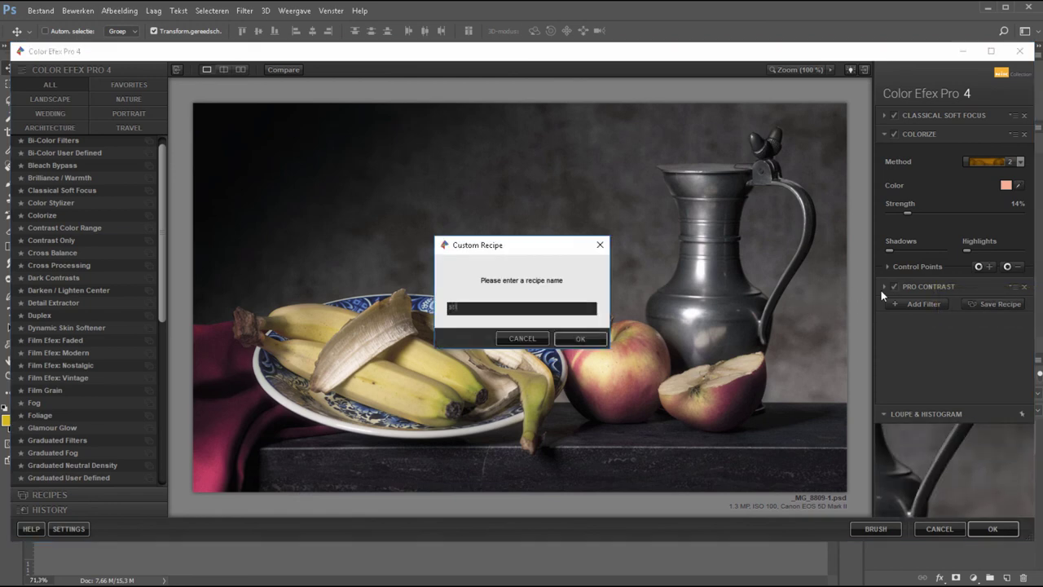
{"action": "type", "text": "lleven"}
{"action": "key", "text": "Return"}
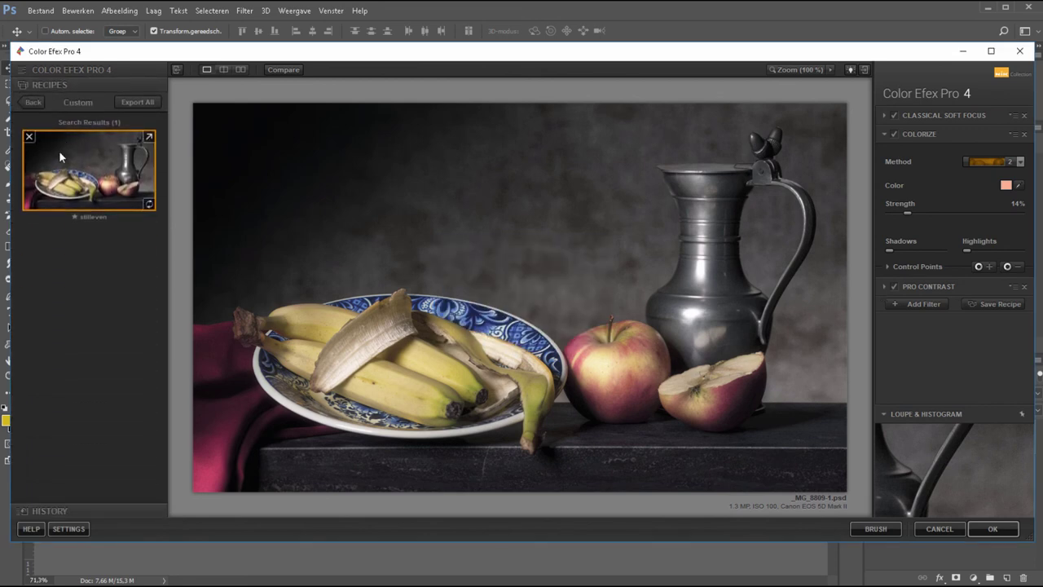
- Find stilleven among the Custom recipes and apply the filters back to Photoshop
{"action": "left_click", "coordinate": [35, 100]}
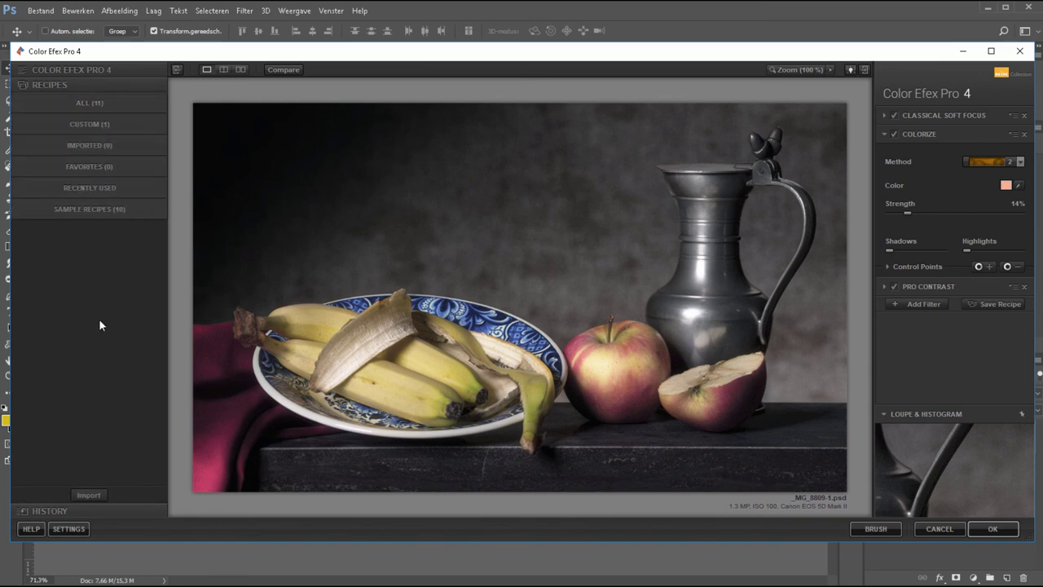
{"action": "left_click", "coordinate": [85, 124]}
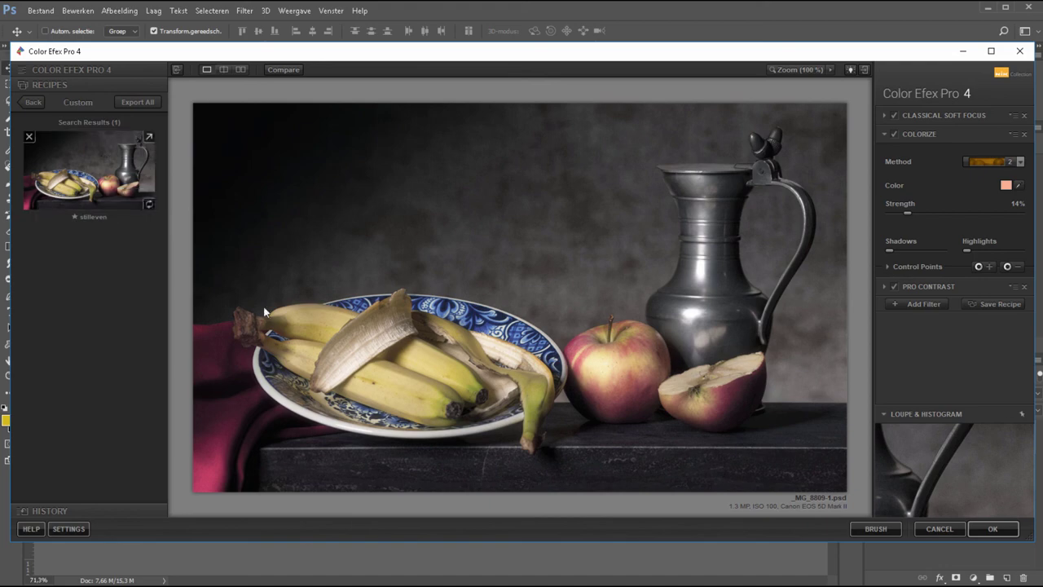
{"action": "left_click", "coordinate": [994, 530]}
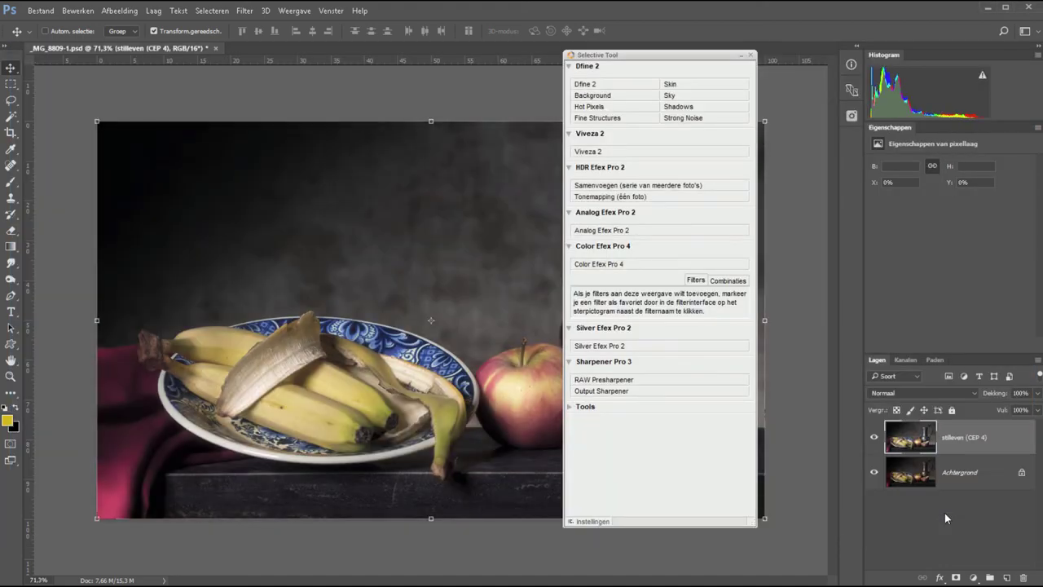
- Collapse the Selective Tool panel to show the filtered still life on its stilleven (CEP 4) layer
{"action": "left_click", "coordinate": [741, 55]}
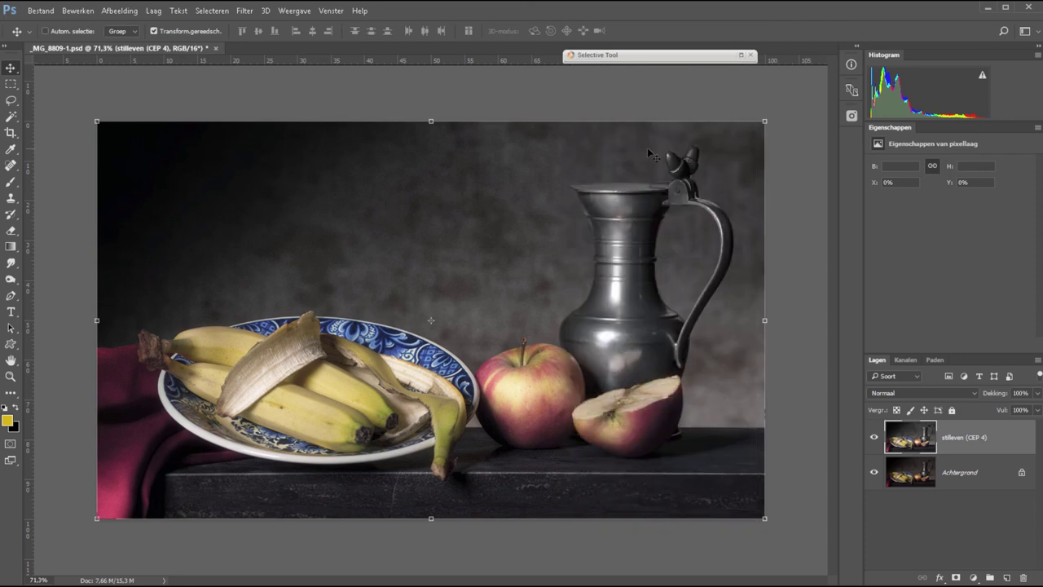